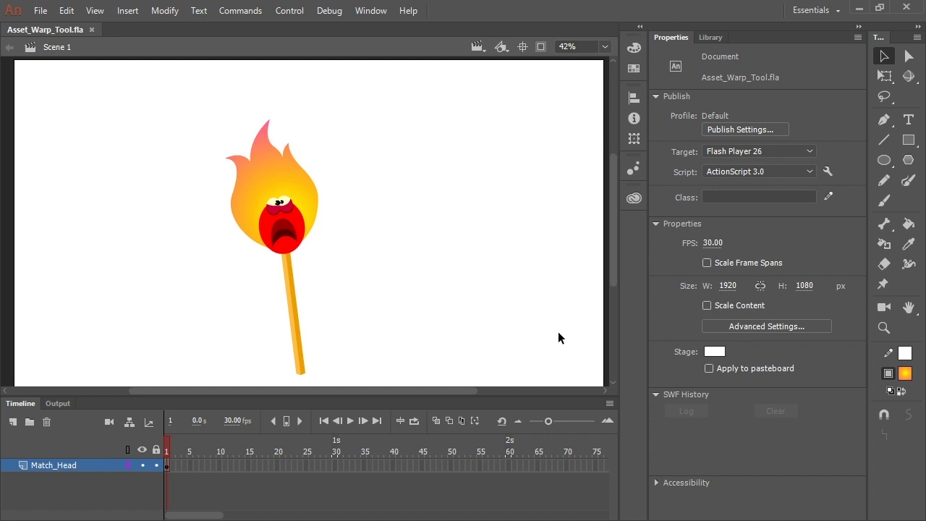
Open the Matchstick symbol for editing and identify its head and flame layers by toggling their visibility.
{"action": "left_click", "coordinate": [307, 203]}
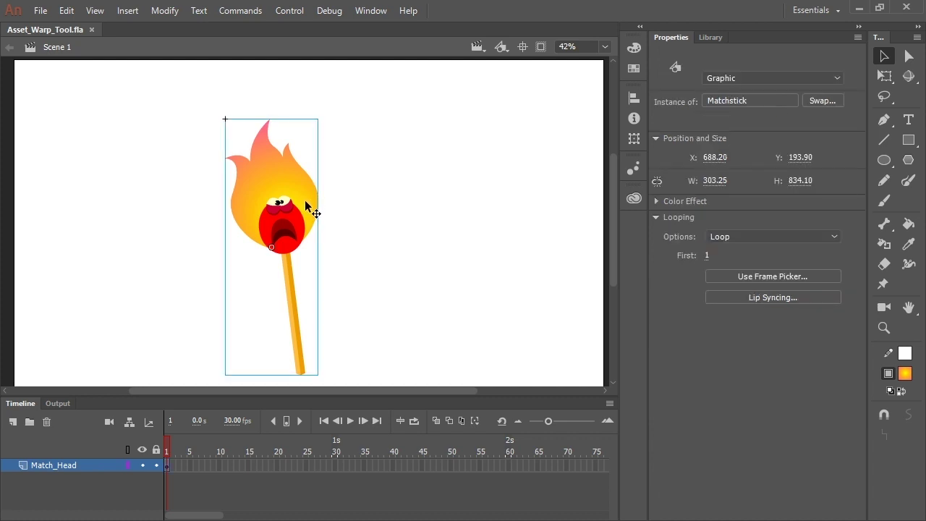
{"action": "double_click", "coordinate": [307, 206]}
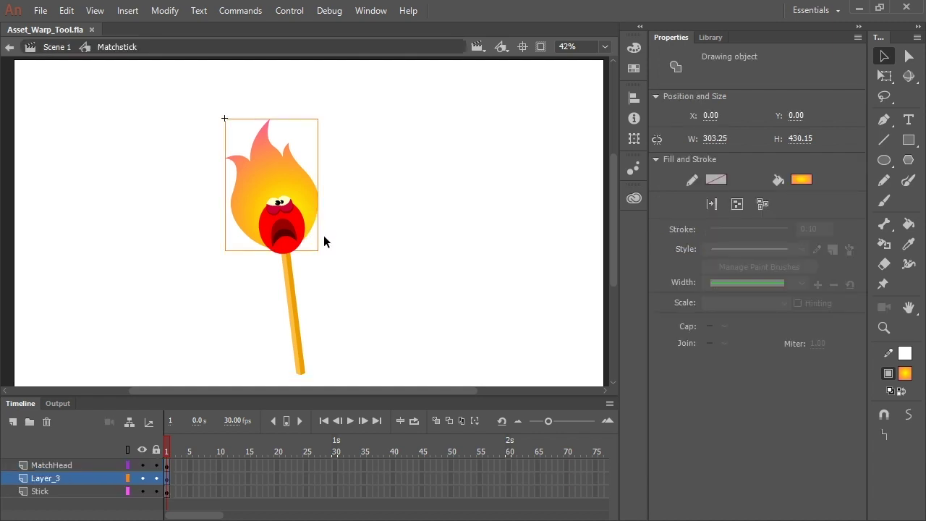
{"action": "left_click", "coordinate": [147, 475]}
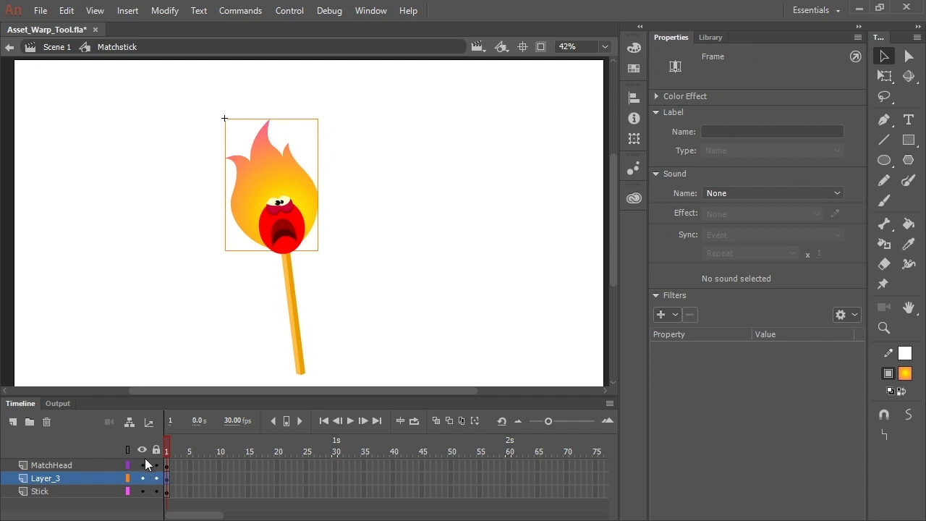
{"action": "left_click", "coordinate": [143, 465]}
{"action": "left_click", "coordinate": [143, 466]}
{"action": "left_click", "coordinate": [292, 231]}
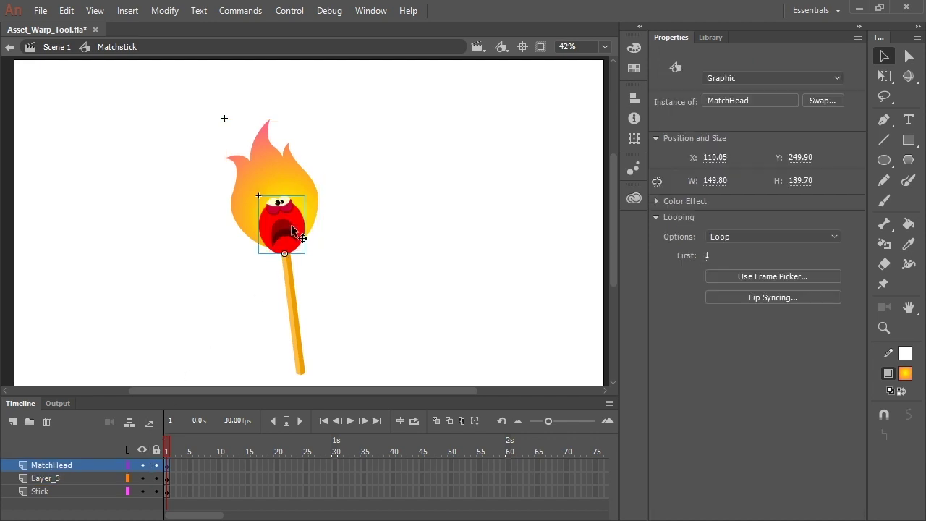
{"action": "left_click", "coordinate": [143, 479]}
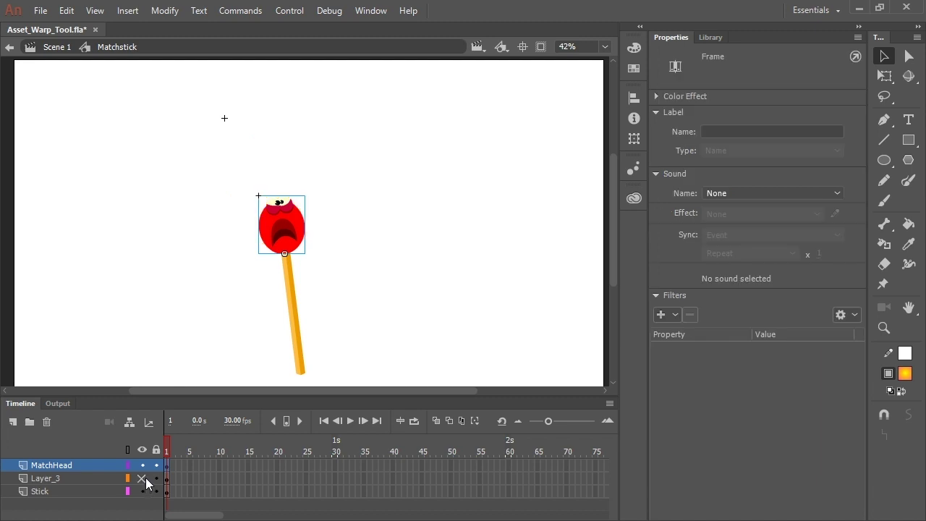
{"action": "left_click", "coordinate": [143, 479]}
Rename Layer_3 as Flame, and lock the Stick and MatchHead layers with their artwork shown as outlines.
{"action": "double_click", "coordinate": [61, 479]}
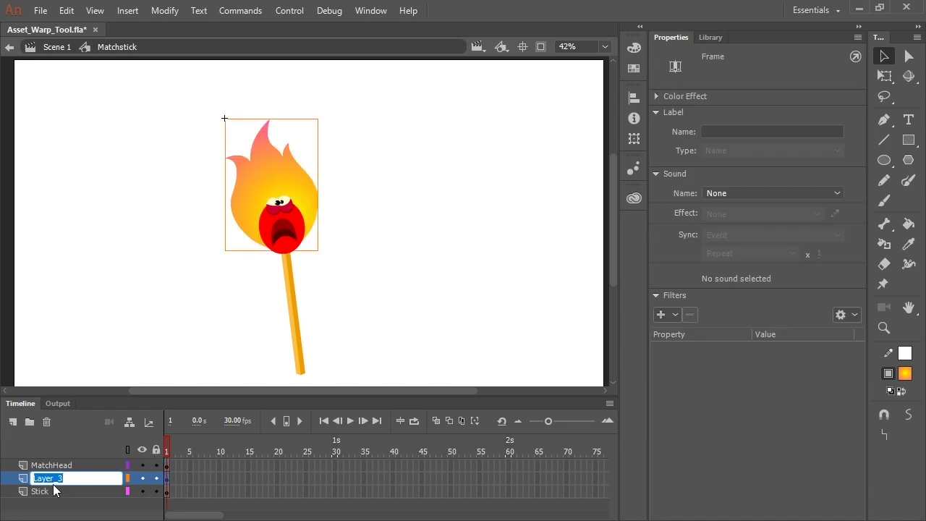
{"action": "type", "text": "Flame"}
{"action": "key", "text": "Return"}
{"action": "left_click", "coordinate": [120, 491]}
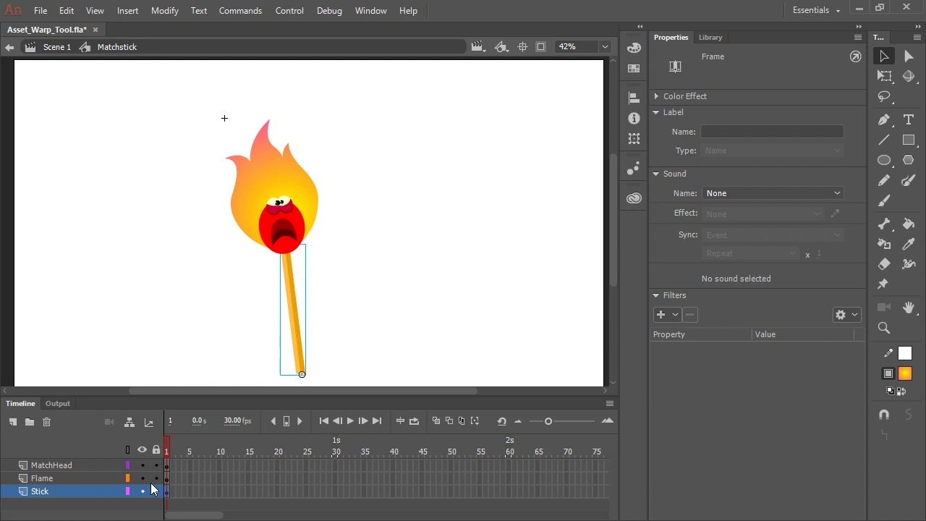
{"action": "left_click", "coordinate": [156, 491]}
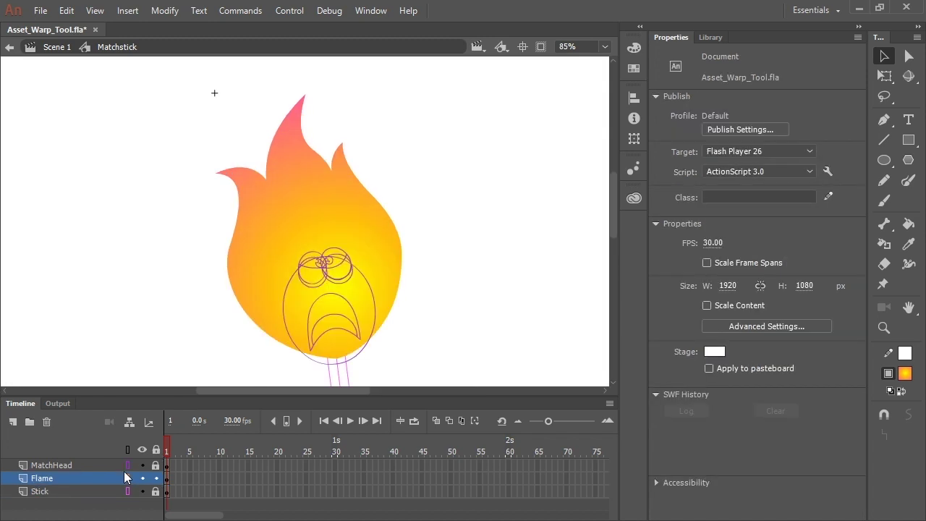
Use the Asset Warp tool on the flame to place pins at its base and on its lower right and left sides.
{"action": "left_click", "coordinate": [366, 244]}
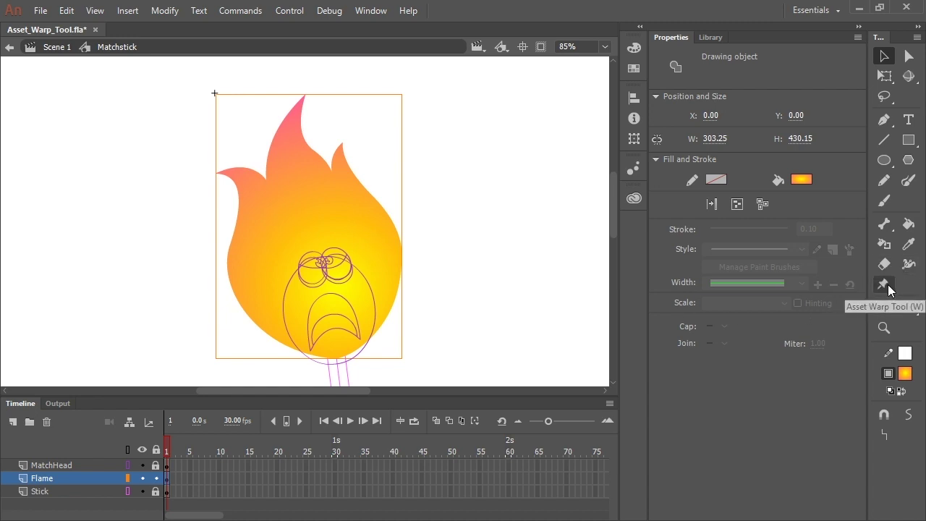
{"action": "left_click", "coordinate": [885, 284]}
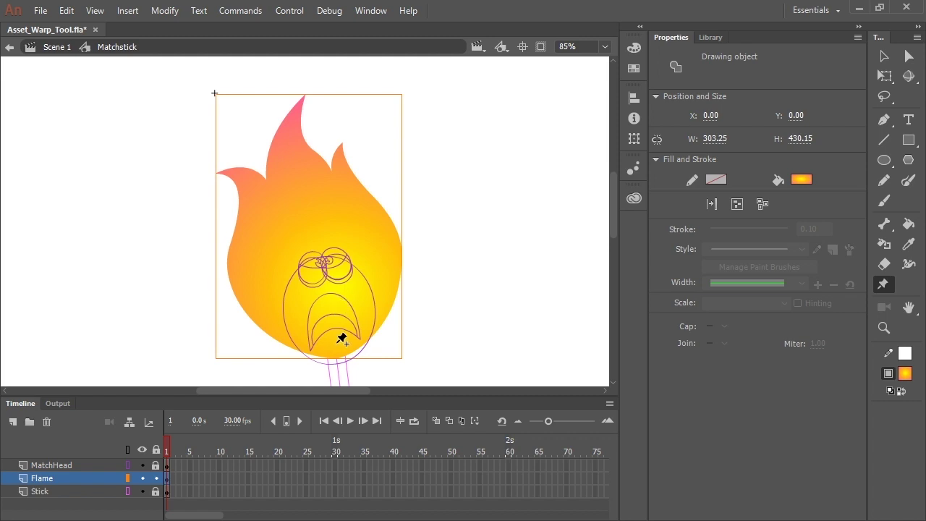
{"action": "left_click", "coordinate": [337, 344]}
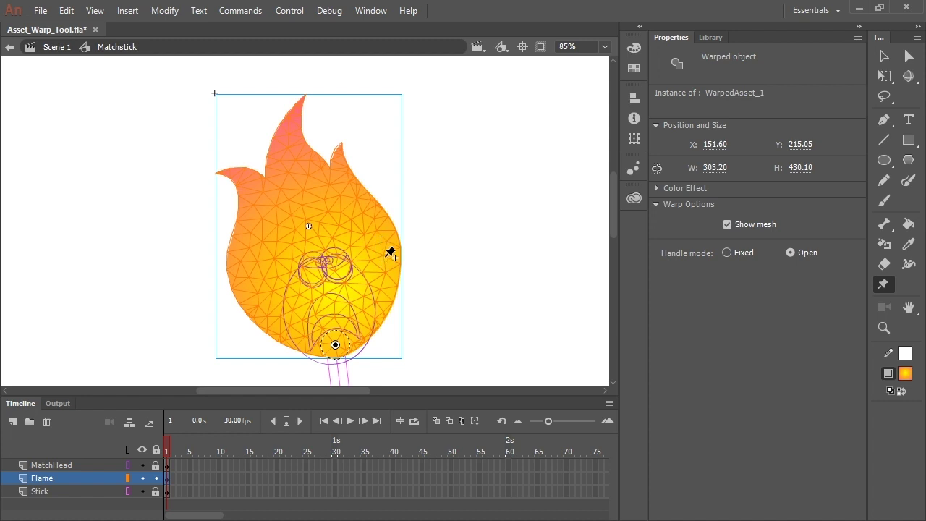
{"action": "left_click", "coordinate": [384, 260]}
{"action": "left_click", "coordinate": [248, 284]}
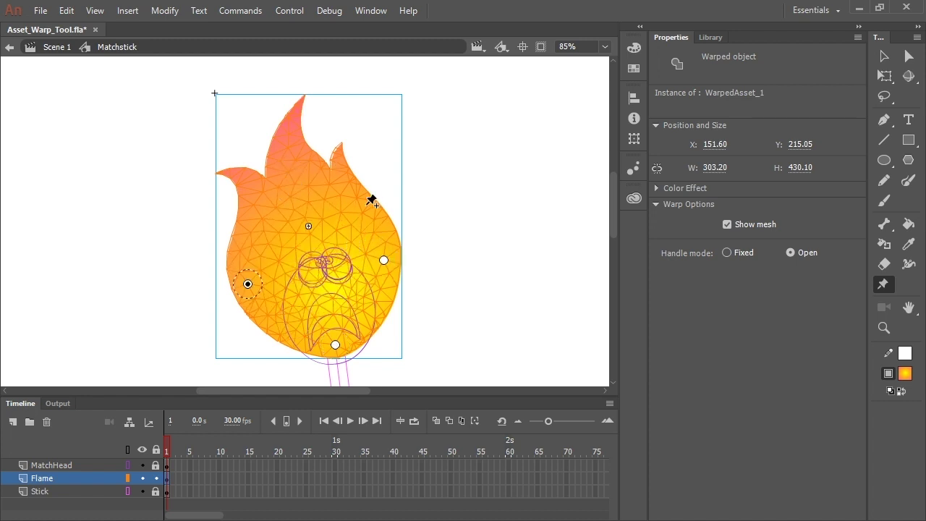
Add warp pins at the flame's three tips, both shoulders, the centre and the upper middle.
{"action": "left_click", "coordinate": [344, 200]}
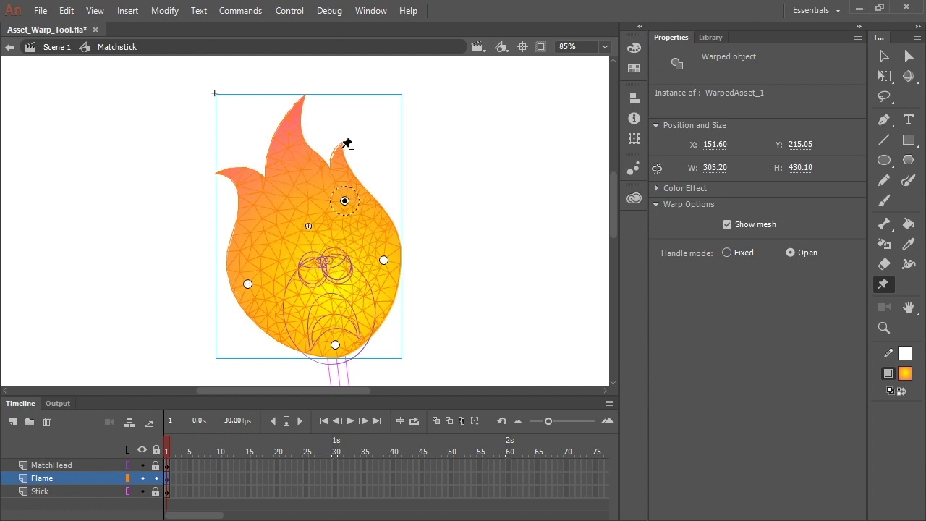
{"action": "left_click", "coordinate": [340, 151]}
{"action": "left_click", "coordinate": [314, 240]}
{"action": "left_click", "coordinate": [295, 171]}
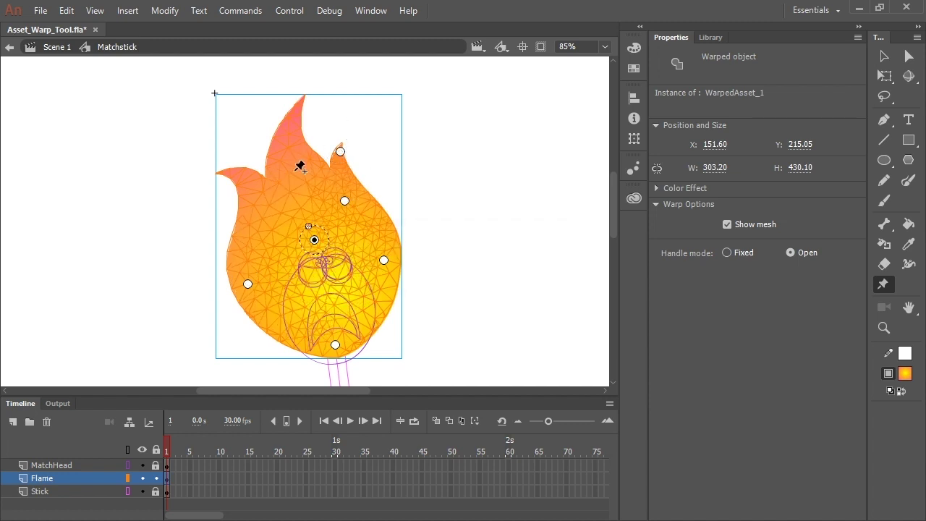
{"action": "left_click", "coordinate": [297, 112]}
{"action": "left_click", "coordinate": [230, 172]}
{"action": "left_click", "coordinate": [255, 225]}
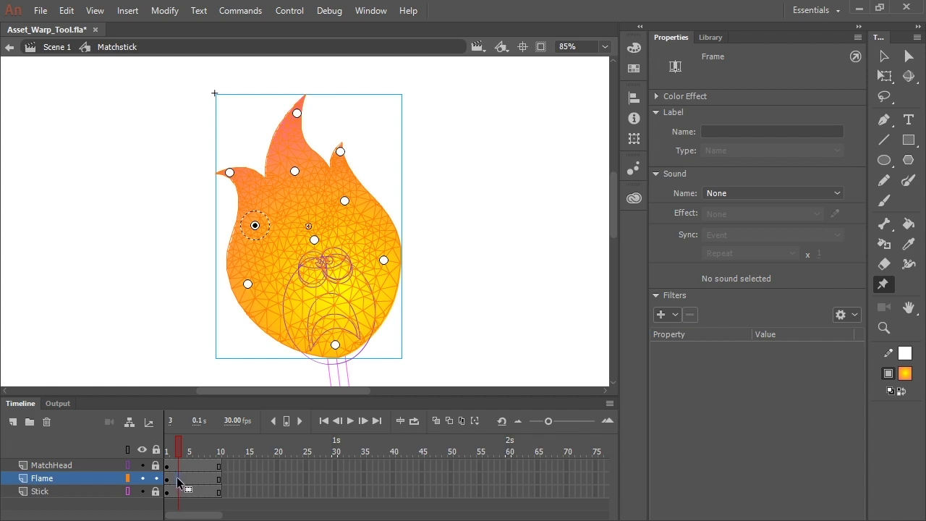
Insert a keyframe at frame 3 of the Flame layer and bend the flame's tall middle tip to the left.
{"action": "key", "text": "F6"}
{"action": "left_click_drag", "start_coordinate": [175, 485], "coordinate": [177, 480]}
{"action": "key", "text": "ctrl+equal"}
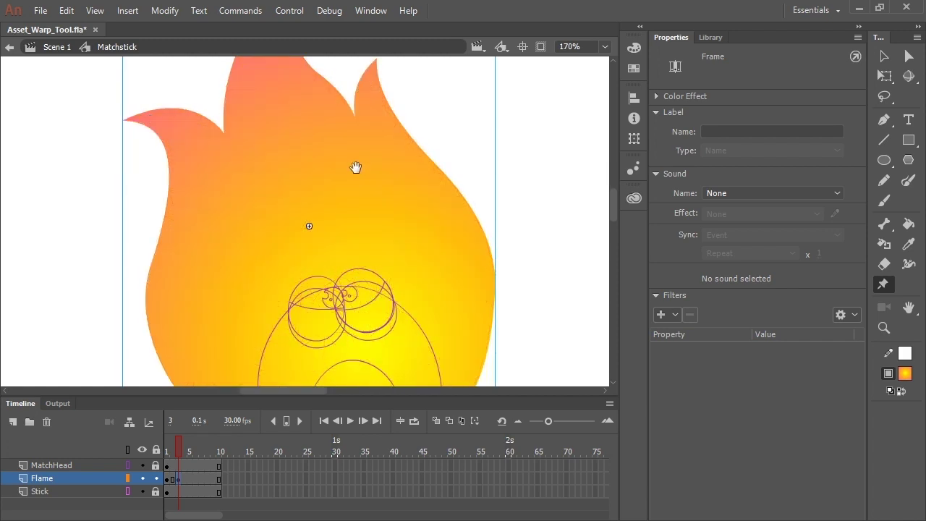
{"action": "left_click_drag", "start_coordinate": [356, 168], "coordinate": [366, 306]}
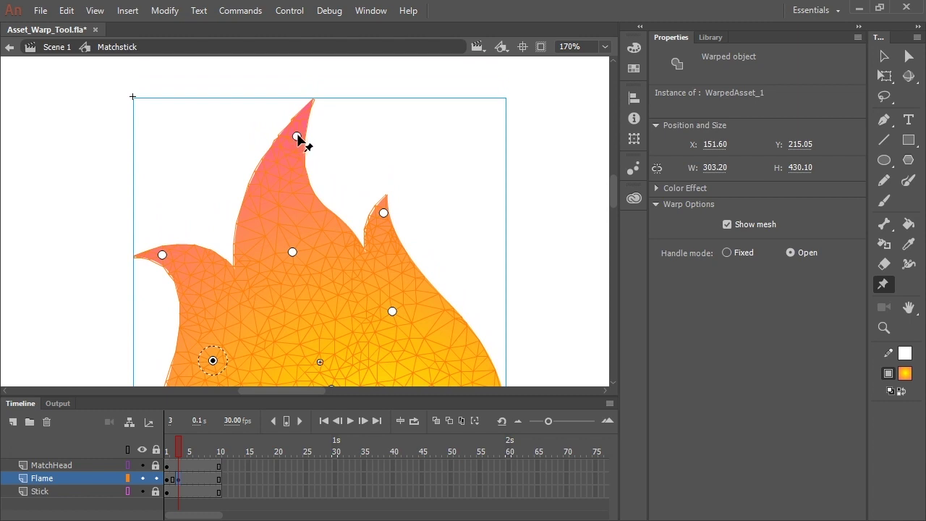
{"action": "left_click_drag", "start_coordinate": [297, 136], "coordinate": [223, 141]}
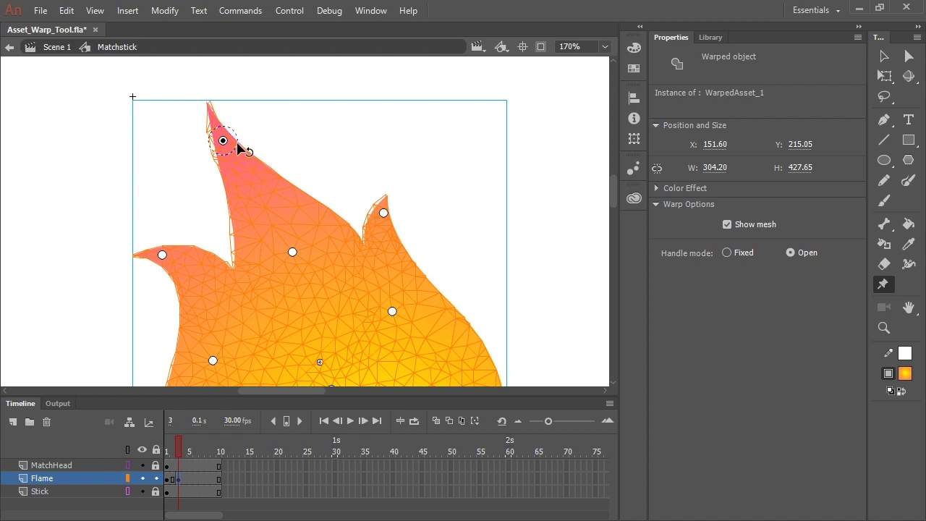
{"action": "left_click_drag", "start_coordinate": [239, 145], "coordinate": [242, 120]}
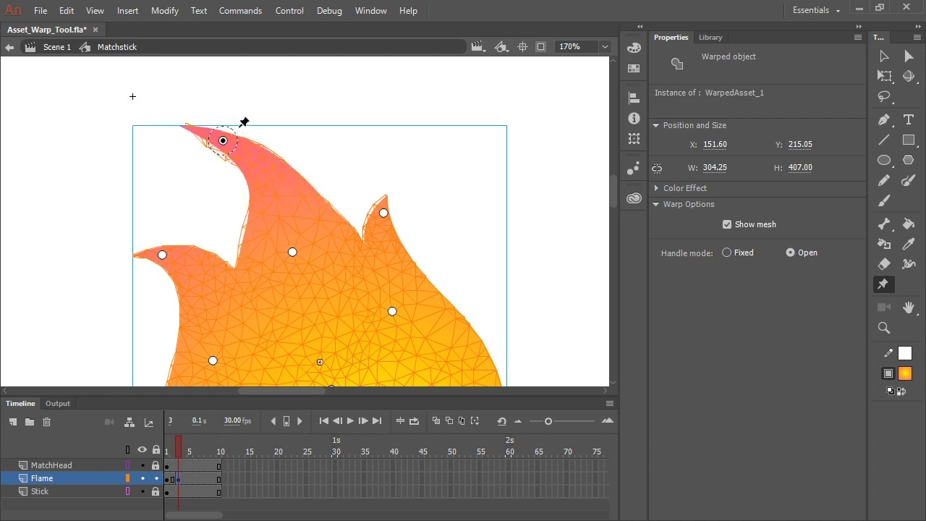
In frame 3, shift the flame's upper middle pin left, lower the middle tip, raise the right tip and rotate the right shoulder pin.
{"action": "left_click", "coordinate": [293, 252]}
{"action": "left_click_drag", "start_coordinate": [304, 251], "coordinate": [270, 257]}
{"action": "mouse_move", "coordinate": [223, 141]}
{"action": "left_mouse_down"}
{"action": "mouse_move", "coordinate": [249, 146]}
{"action": "mouse_move", "coordinate": [226, 152]}
{"action": "left_mouse_up"}
{"action": "left_click_drag", "start_coordinate": [384, 213], "coordinate": [362, 151]}
{"action": "left_click_drag", "start_coordinate": [225, 151], "coordinate": [240, 185]}
{"action": "left_click", "coordinate": [392, 311]}
{"action": "left_click_drag", "start_coordinate": [403, 321], "coordinate": [399, 291]}
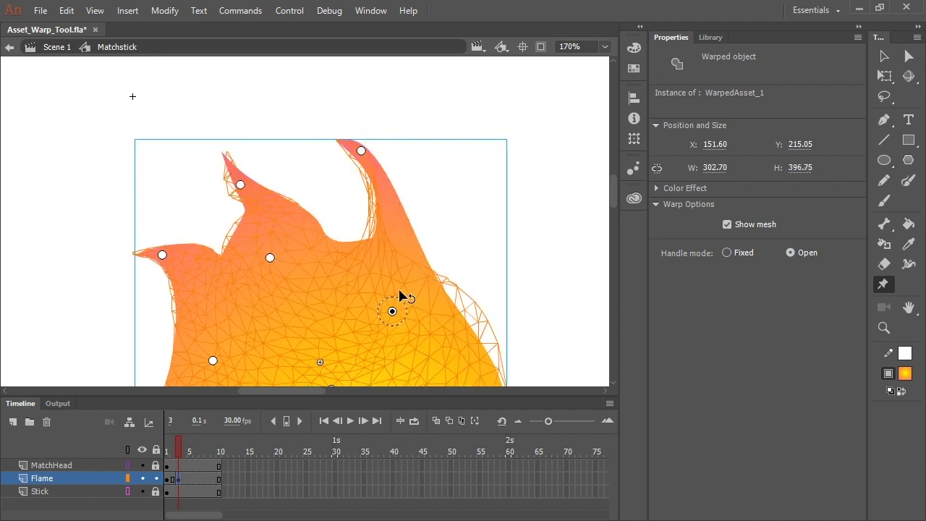
In frame 3, curl the flame's left and right tips upward and reposition the shoulder and upper middle pins.
{"action": "left_click_drag", "start_coordinate": [361, 151], "coordinate": [367, 178]}
{"action": "left_click_drag", "start_coordinate": [392, 311], "coordinate": [399, 291]}
{"action": "left_click_drag", "start_coordinate": [162, 254], "coordinate": [176, 204]}
{"action": "left_click", "coordinate": [270, 258]}
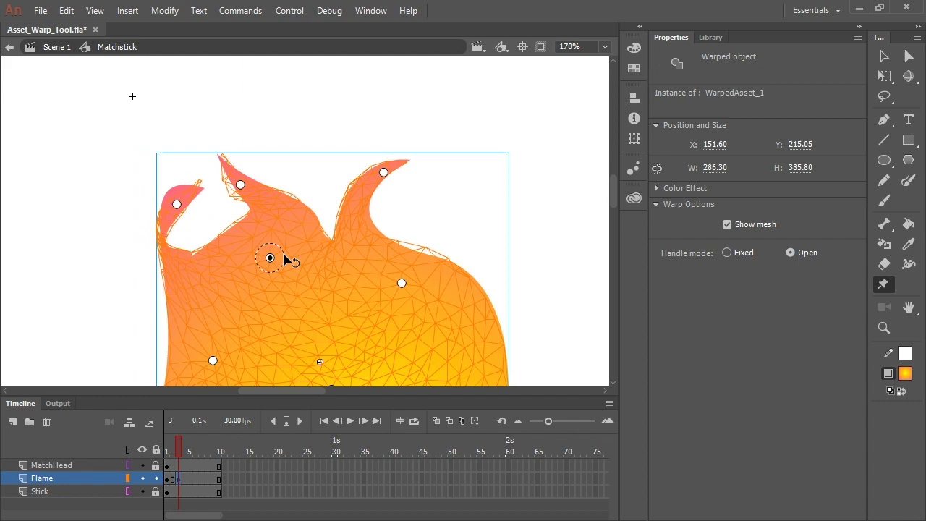
{"action": "left_click_drag", "start_coordinate": [213, 360], "coordinate": [184, 343]}
{"action": "left_click_drag", "start_coordinate": [177, 204], "coordinate": [259, 193]}
{"action": "left_click_drag", "start_coordinate": [270, 257], "coordinate": [266, 312]}
{"action": "left_click_drag", "start_coordinate": [389, 281], "coordinate": [367, 138]}
In frame 3, rotate the flame's lower side pins, nudge the centre pin and push the right shoulder outward.
{"action": "key", "text": "ctrl+minus"}
{"action": "left_click", "coordinate": [377, 255]}
{"action": "left_click_drag", "start_coordinate": [391, 255], "coordinate": [390, 246]}
{"action": "left_click", "coordinate": [241, 278]}
{"action": "left_click_drag", "start_coordinate": [254, 270], "coordinate": [256, 280]}
{"action": "left_click_drag", "start_coordinate": [307, 235], "coordinate": [307, 227]}
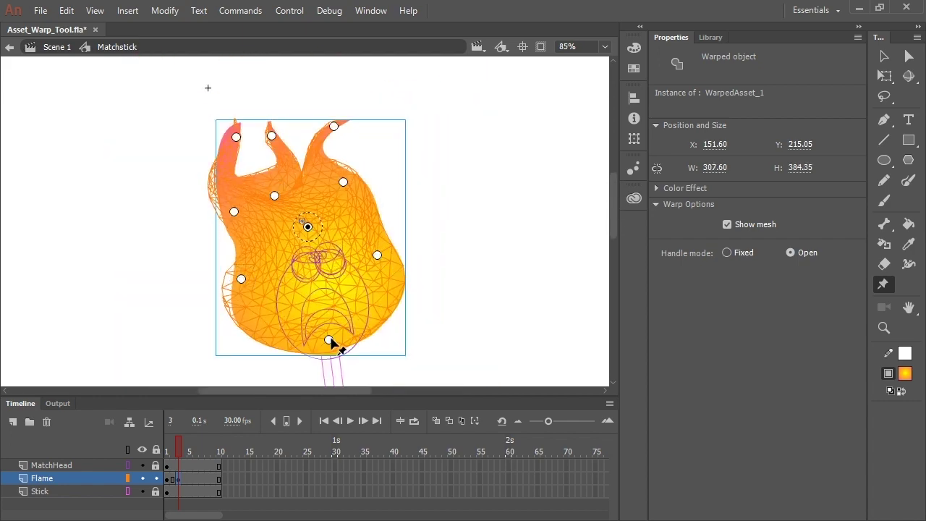
{"action": "left_click_drag", "start_coordinate": [343, 181], "coordinate": [361, 170]}
Insert a Flame keyframe at frame 5, reposition the flame's upper pins and pull its lower right side down and inward.
{"action": "left_click", "coordinate": [190, 479]}
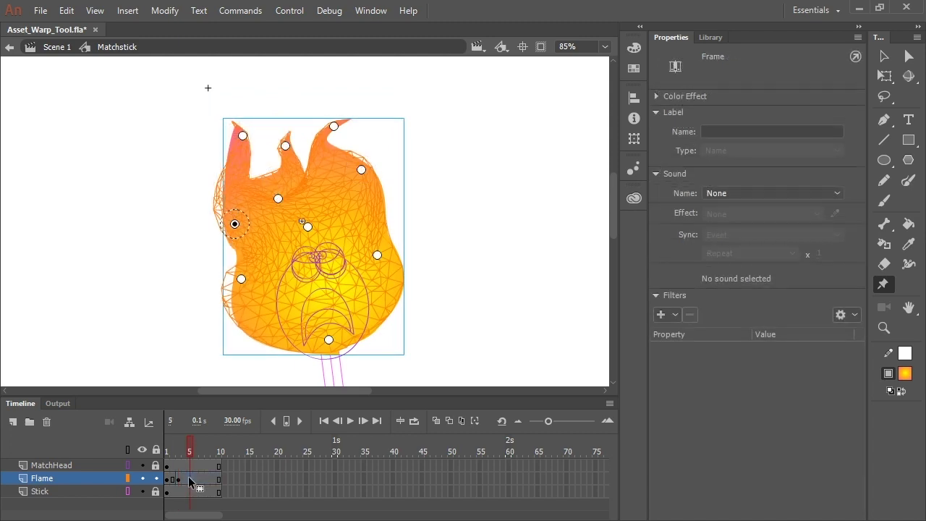
{"action": "key", "text": "F6"}
{"action": "left_click_drag", "start_coordinate": [333, 126], "coordinate": [333, 119]}
{"action": "left_click_drag", "start_coordinate": [285, 146], "coordinate": [359, 210]}
{"action": "left_click", "coordinate": [332, 119]}
{"action": "left_click", "coordinate": [377, 255]}
{"action": "left_click_drag", "start_coordinate": [389, 247], "coordinate": [351, 333]}
In frame 5, adjust the flame's lower left and left shoulder pins and lower its left tip.
{"action": "left_click", "coordinate": [329, 339]}
{"action": "mouse_move", "coordinate": [242, 279]}
{"action": "left_mouse_down"}
{"action": "mouse_move", "coordinate": [260, 277]}
{"action": "mouse_move", "coordinate": [250, 278]}
{"action": "mouse_move", "coordinate": [254, 290]}
{"action": "left_mouse_up"}
{"action": "left_click", "coordinate": [235, 224]}
{"action": "left_click_drag", "start_coordinate": [246, 223], "coordinate": [263, 181]}
{"action": "left_click_drag", "start_coordinate": [244, 136], "coordinate": [247, 165]}
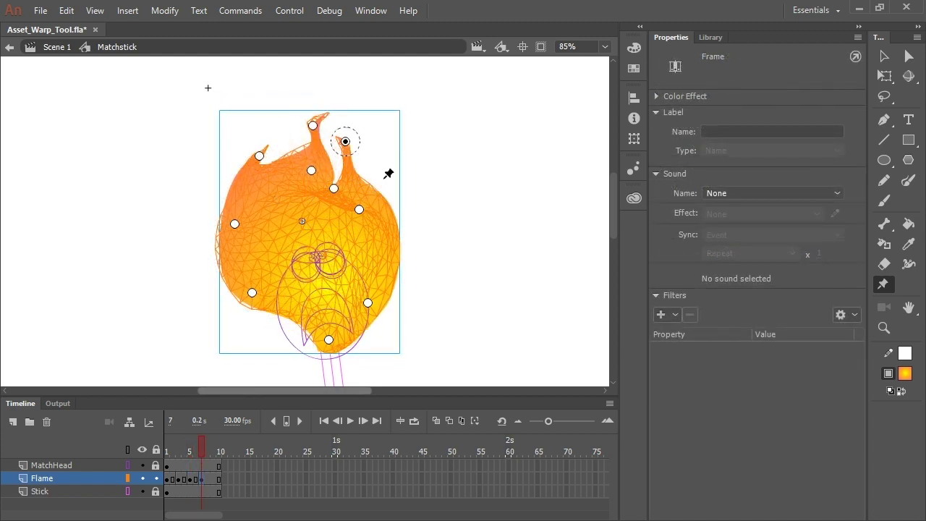
In frame 7, lower the flame's centre pin, shift the upper middle pin left and reshape the left tip and left shoulder.
{"action": "left_click_drag", "start_coordinate": [333, 189], "coordinate": [328, 216]}
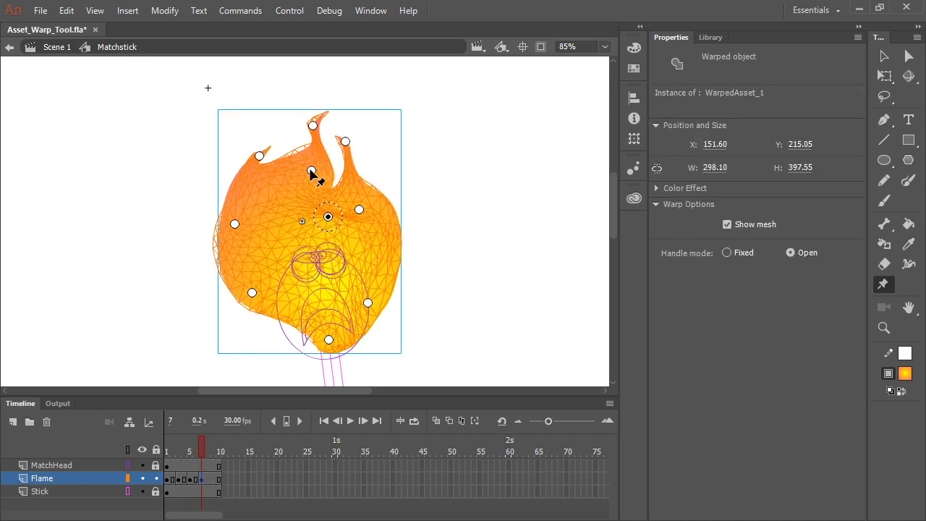
{"action": "left_click_drag", "start_coordinate": [312, 172], "coordinate": [289, 194]}
{"action": "left_click_drag", "start_coordinate": [313, 125], "coordinate": [230, 255]}
{"action": "left_click_drag", "start_coordinate": [229, 198], "coordinate": [235, 177]}
{"action": "mouse_move", "coordinate": [230, 258]}
{"action": "left_mouse_down"}
{"action": "mouse_move", "coordinate": [234, 247]}
{"action": "mouse_move", "coordinate": [247, 252]}
{"action": "mouse_move", "coordinate": [236, 255]}
{"action": "left_mouse_up"}
In frame 7, lean the flame's right tip outward, and lower the centre, middle tip and upper middle pins.
{"action": "left_click_drag", "start_coordinate": [362, 208], "coordinate": [368, 205]}
{"action": "left_click_drag", "start_coordinate": [345, 141], "coordinate": [371, 158]}
{"action": "left_click_drag", "start_coordinate": [368, 205], "coordinate": [323, 287]}
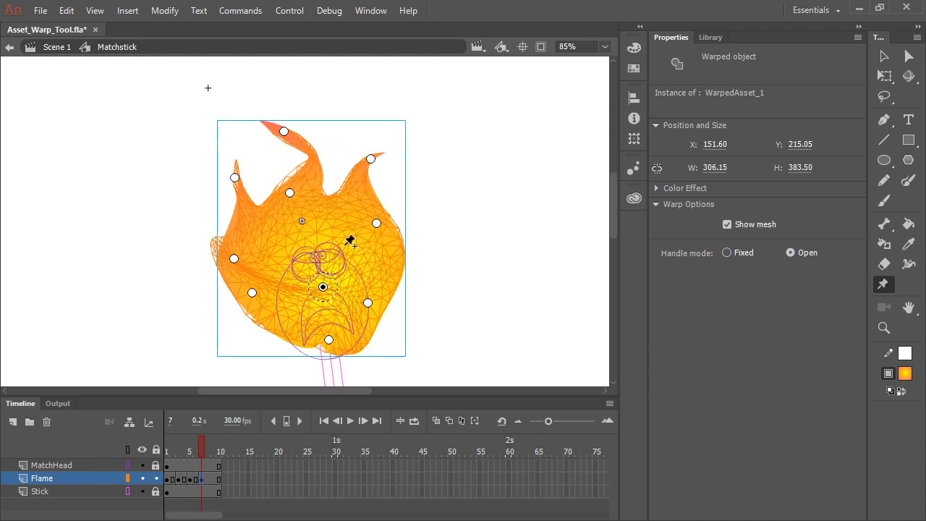
{"action": "left_click_drag", "start_coordinate": [284, 132], "coordinate": [312, 145]}
{"action": "left_click_drag", "start_coordinate": [290, 193], "coordinate": [290, 242]}
Insert a Flame keyframe at frame 9, bend the middle tip left and pull the left shoulder and lower side pins inward.
{"action": "mouse_move", "coordinate": [202, 449]}
{"action": "left_mouse_down"}
{"action": "mouse_move", "coordinate": [191, 449]}
{"action": "mouse_move", "coordinate": [213, 449]}
{"action": "left_mouse_up"}
{"action": "key", "text": "F6"}
{"action": "left_click_drag", "start_coordinate": [313, 145], "coordinate": [280, 123]}
{"action": "left_click_drag", "start_coordinate": [233, 258], "coordinate": [258, 245]}
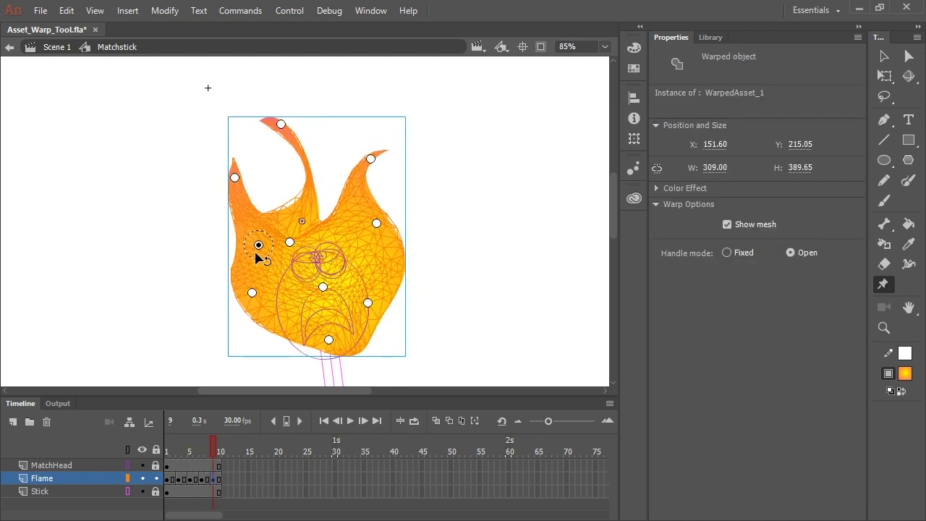
{"action": "left_click_drag", "start_coordinate": [252, 293], "coordinate": [271, 313]}
{"action": "left_click_drag", "start_coordinate": [367, 303], "coordinate": [358, 287]}
{"action": "left_click", "coordinate": [329, 339]}
In frame 9, pull the flame's right shoulder and right tip inward.
{"action": "left_click_drag", "start_coordinate": [376, 223], "coordinate": [352, 229]}
{"action": "left_click_drag", "start_coordinate": [370, 158], "coordinate": [331, 184]}
{"action": "left_click", "coordinate": [352, 230]}
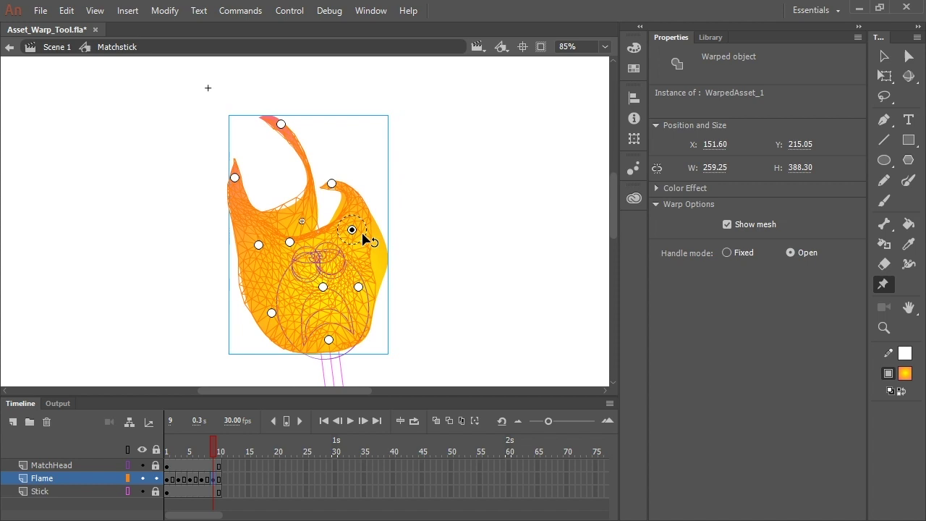
{"action": "left_click_drag", "start_coordinate": [352, 230], "coordinate": [355, 239]}
In frame 9, shift the flame's middle and left tips to the right, raise the upper middle pin and adjust the lower left pin.
{"action": "left_click", "coordinate": [281, 124]}
{"action": "left_click_drag", "start_coordinate": [281, 124], "coordinate": [317, 167]}
{"action": "left_click_drag", "start_coordinate": [289, 242], "coordinate": [330, 206]}
{"action": "left_click_drag", "start_coordinate": [235, 177], "coordinate": [275, 160]}
{"action": "left_click", "coordinate": [258, 245]}
{"action": "left_click_drag", "start_coordinate": [271, 312], "coordinate": [286, 326]}
Insert a Flame keyframe at frame 10 and create classic tweens across the layer's frames 1 to 8.
{"action": "left_click_drag", "start_coordinate": [213, 448], "coordinate": [219, 455]}
{"action": "key", "text": "F6"}
{"action": "key", "text": "v"}
{"action": "left_click", "coordinate": [167, 479]}
{"action": "left_click_drag", "start_coordinate": [168, 481], "coordinate": [209, 479]}
{"action": "right_click", "coordinate": [207, 478]}
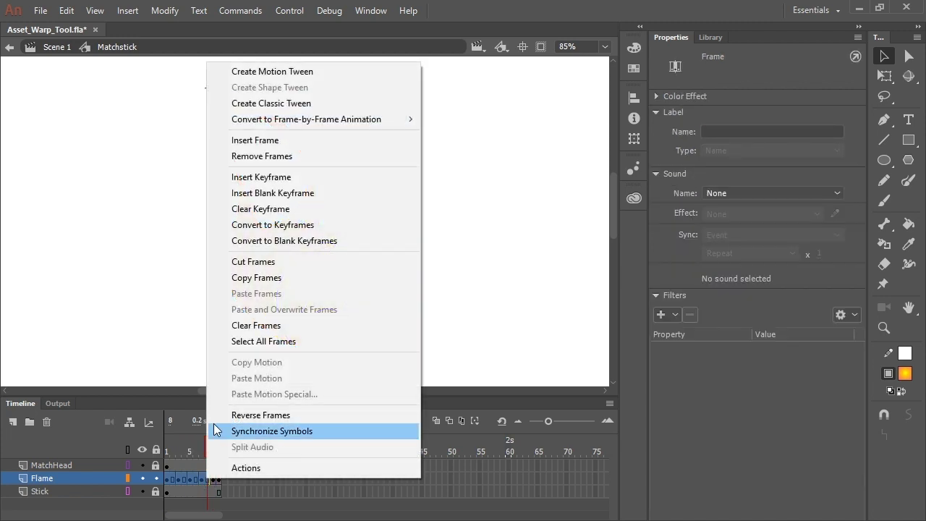
{"action": "left_click", "coordinate": [277, 103]}
{"action": "left_click", "coordinate": [297, 104]}
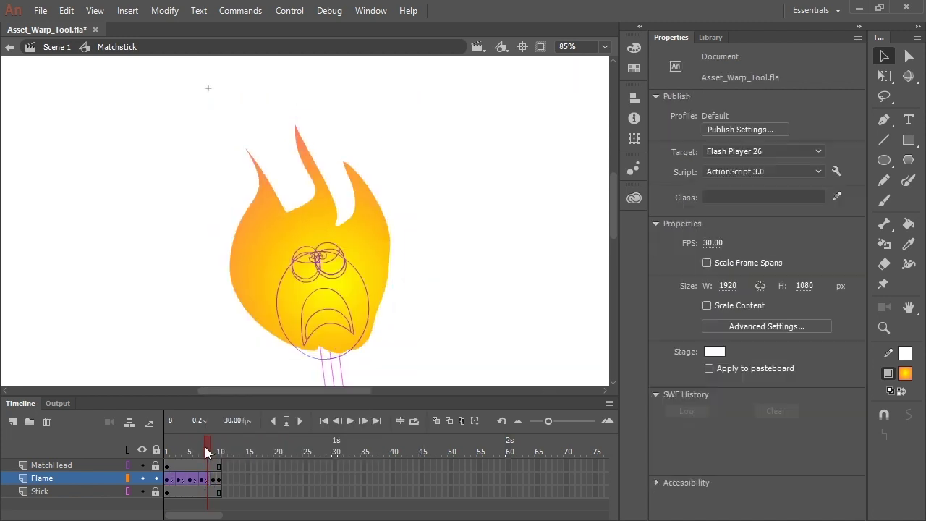
Insert MatchHead keyframes at frames 10 and 5, and slightly squash the head with Free Transform at frame 5.
{"action": "left_click", "coordinate": [218, 467]}
{"action": "key", "text": "F6"}
{"action": "left_click", "coordinate": [190, 468]}
{"action": "key", "text": "F6"}
{"action": "key", "text": "q"}
{"action": "left_click_drag", "start_coordinate": [369, 242], "coordinate": [374, 250]}
Set the MatchHead layer's classic tweens to Cubic EaseInOut easing and return to Scene 1.
{"action": "left_click", "coordinate": [753, 217]}
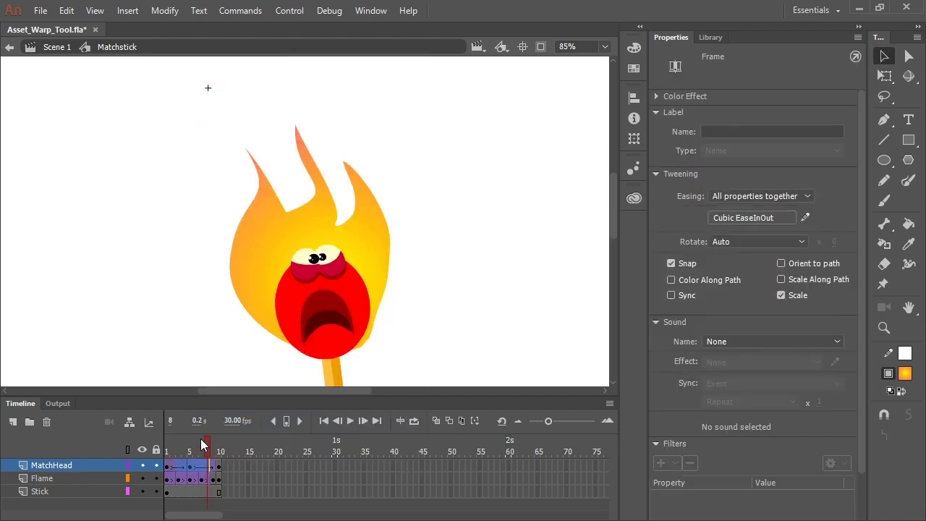
{"action": "left_click", "coordinate": [189, 451]}
{"action": "left_click", "coordinate": [58, 46]}
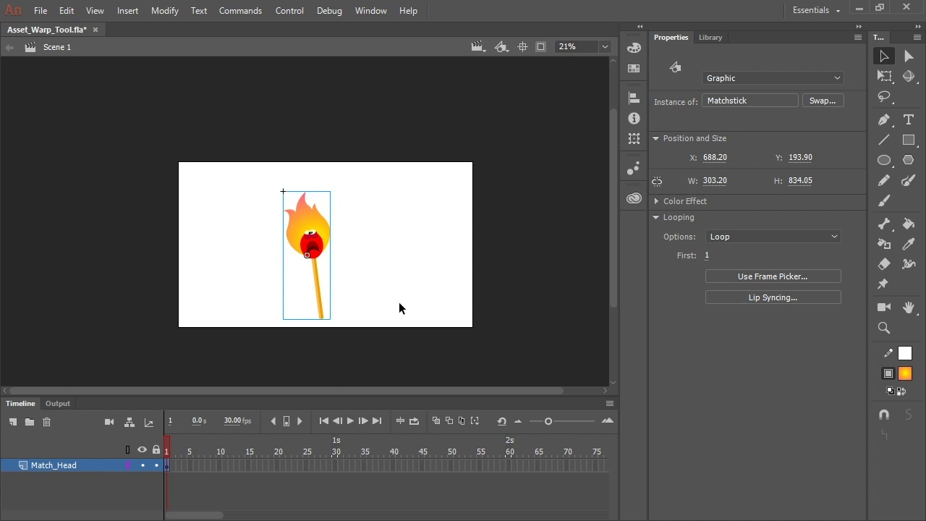
Insert Match_Head keyframes at frames 30 and 15, and rotate the matchstick to the right about its base at frame 15.
{"action": "key", "text": "q"}
{"action": "key", "text": "ctrl+equal"}
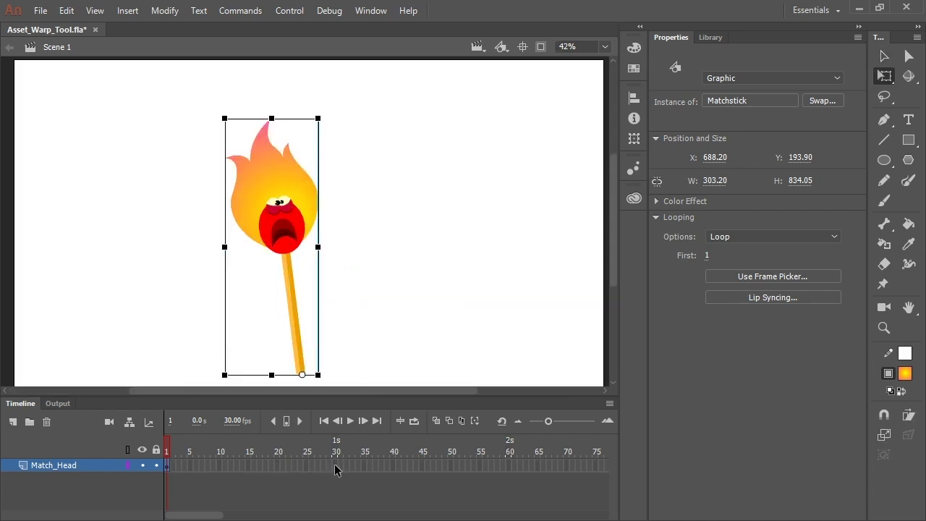
{"action": "left_click", "coordinate": [335, 465]}
{"action": "key", "text": "F6"}
{"action": "left_click", "coordinate": [248, 466]}
{"action": "key", "text": "F6"}
{"action": "left_click_drag", "start_coordinate": [323, 115], "coordinate": [391, 138]}
Create classic tweens between the Match_Head keyframes and apply an easing preset to them.
{"action": "left_click_drag", "start_coordinate": [208, 466], "coordinate": [300, 466]}
{"action": "right_click", "coordinate": [279, 467]}
{"action": "left_click", "coordinate": [333, 91]}
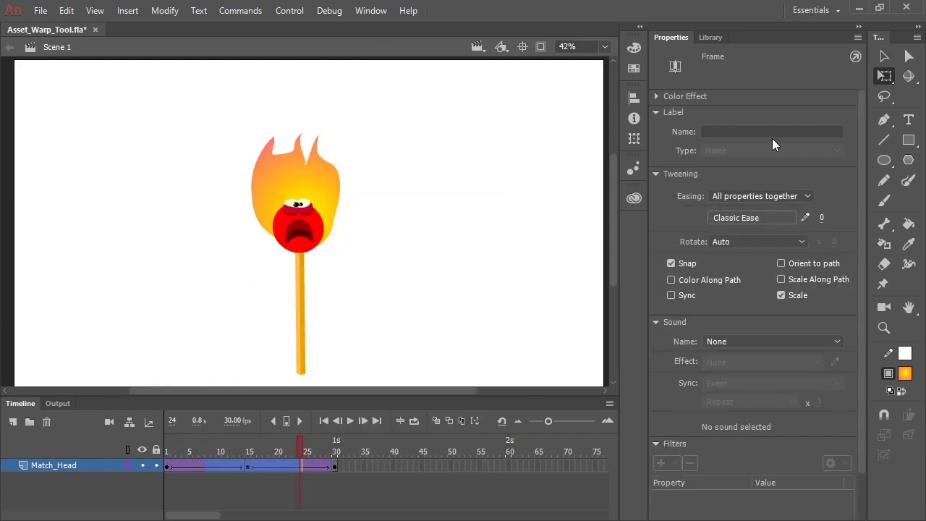
{"action": "left_click", "coordinate": [752, 218]}
{"action": "left_click", "coordinate": [470, 297]}
{"action": "double_click", "coordinate": [562, 256]}
Deselect everything and play back the swaying, burning matchstick animation on the timeline.
{"action": "key", "text": "v"}
{"action": "left_click", "coordinate": [403, 330]}
{"action": "key", "text": "Return"}
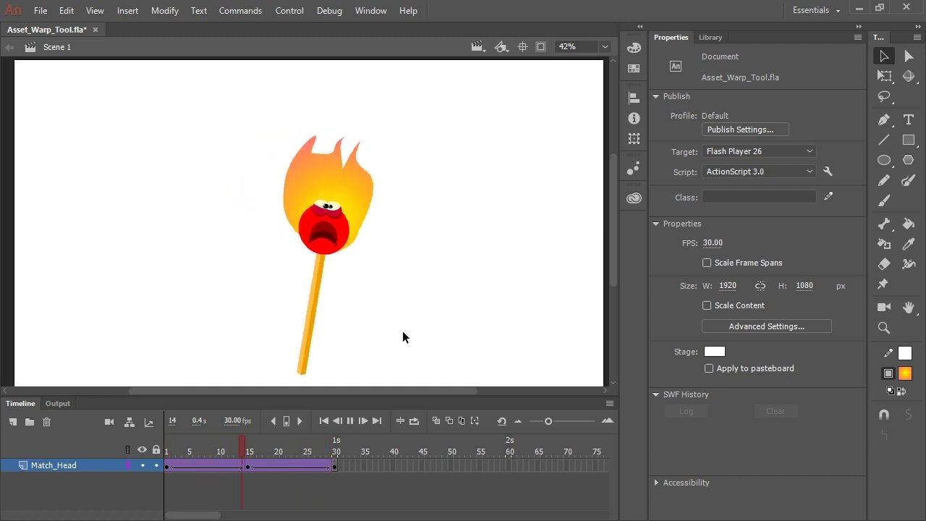